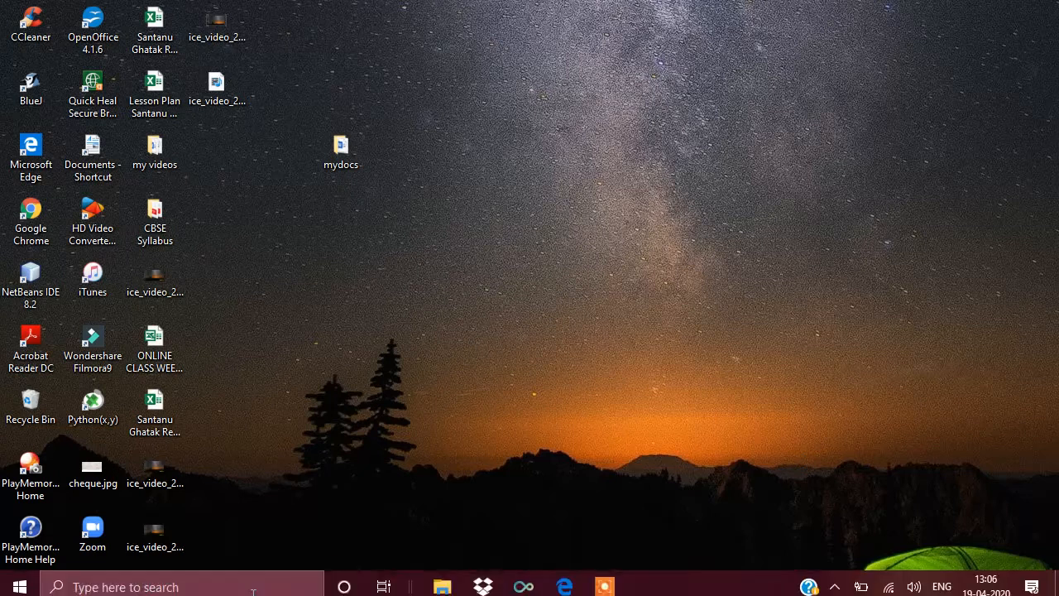
Step: Start Word through the Run command and create a new blank document
mouse_move(9, 590)
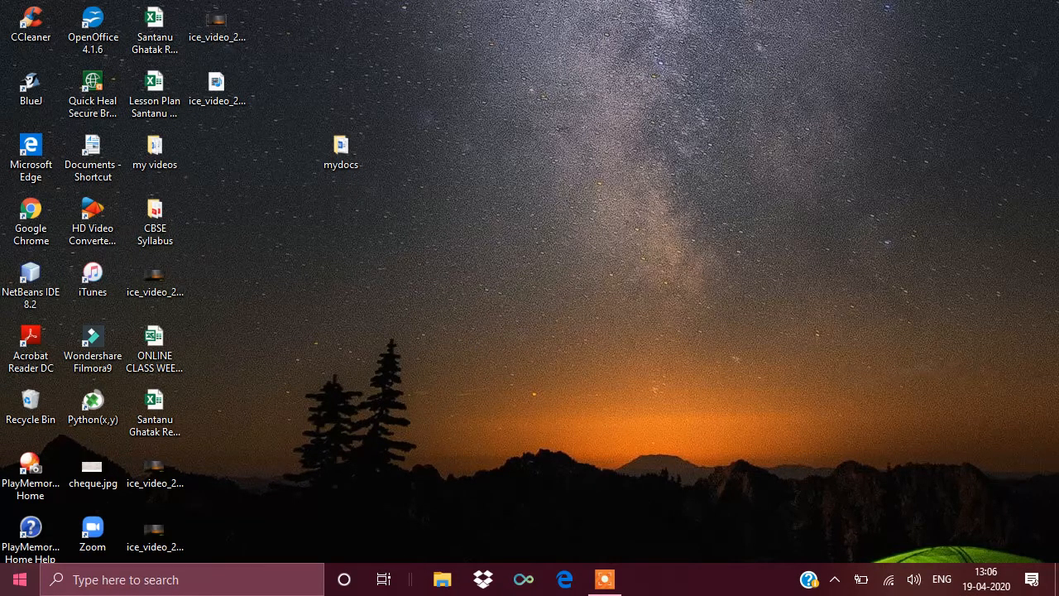
click(21, 586)
click(21, 586)
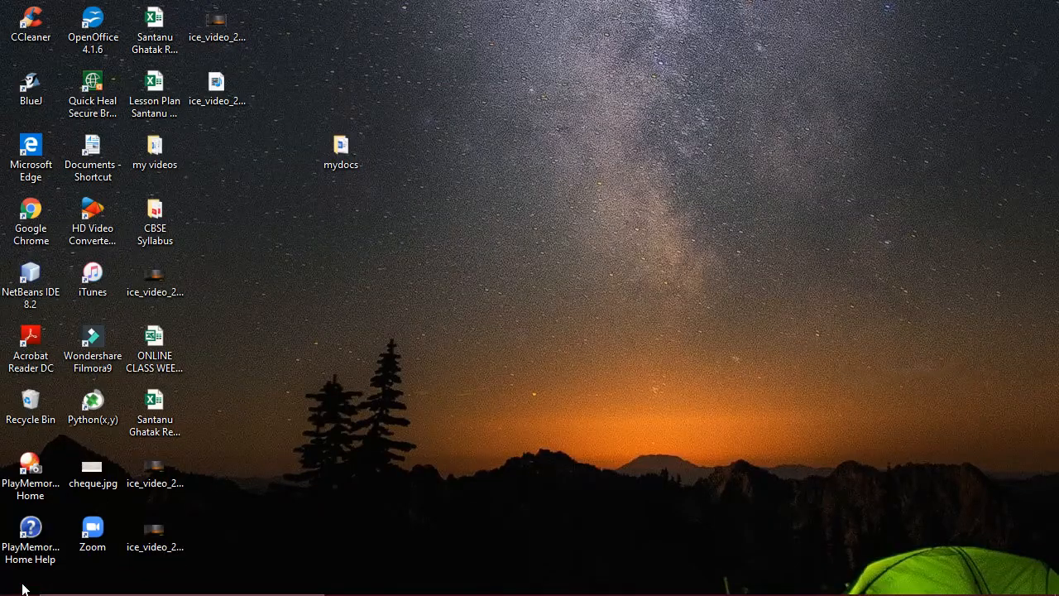
mouse_move(22, 590)
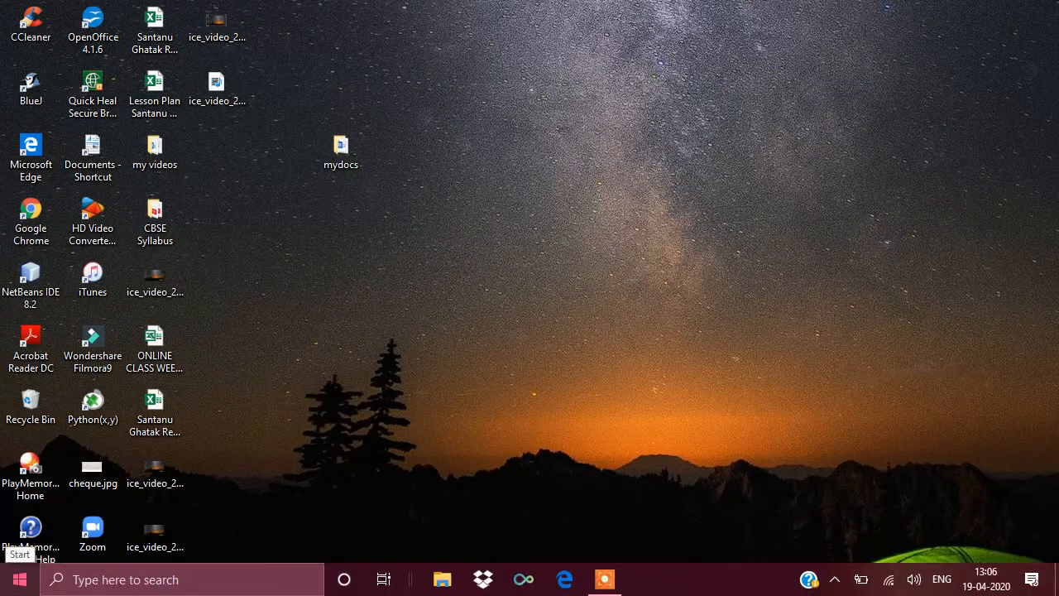
key(super+r)
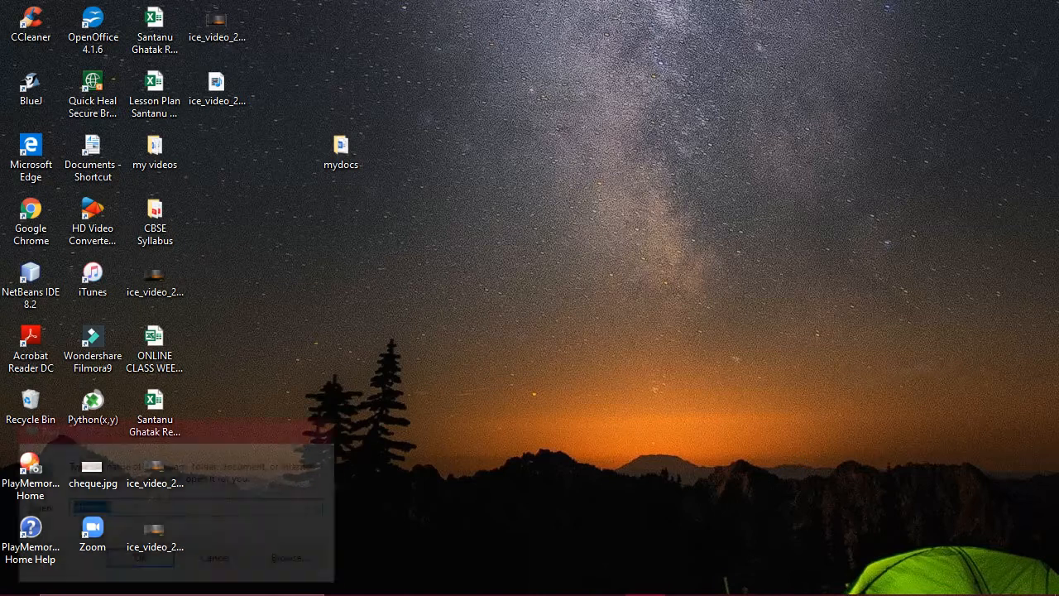
key(Return)
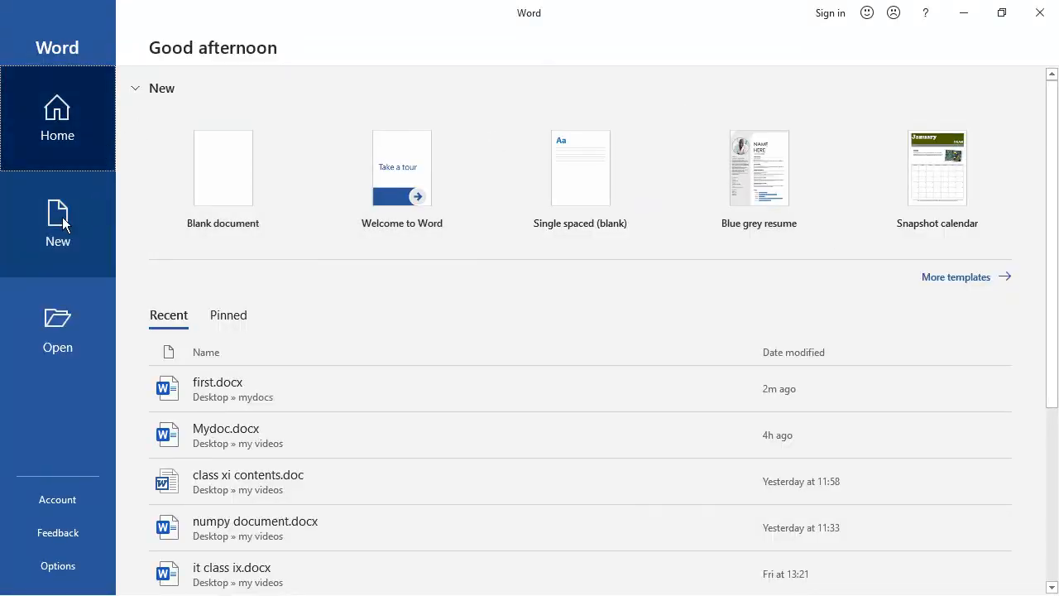
click(244, 186)
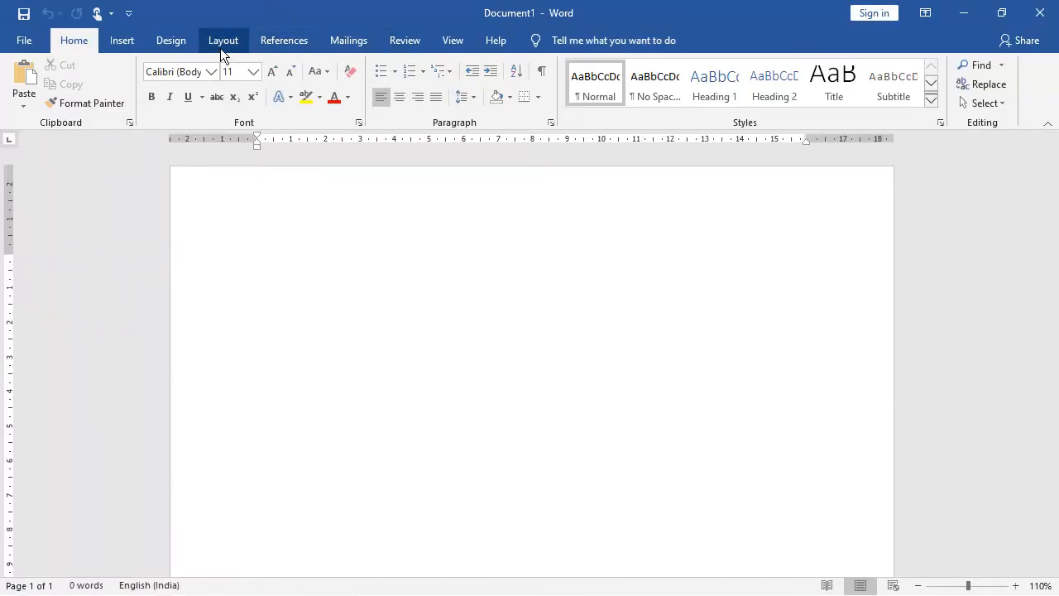
Step: Check the Quick Access Toolbar's customization options and create a second blank document
click(129, 15)
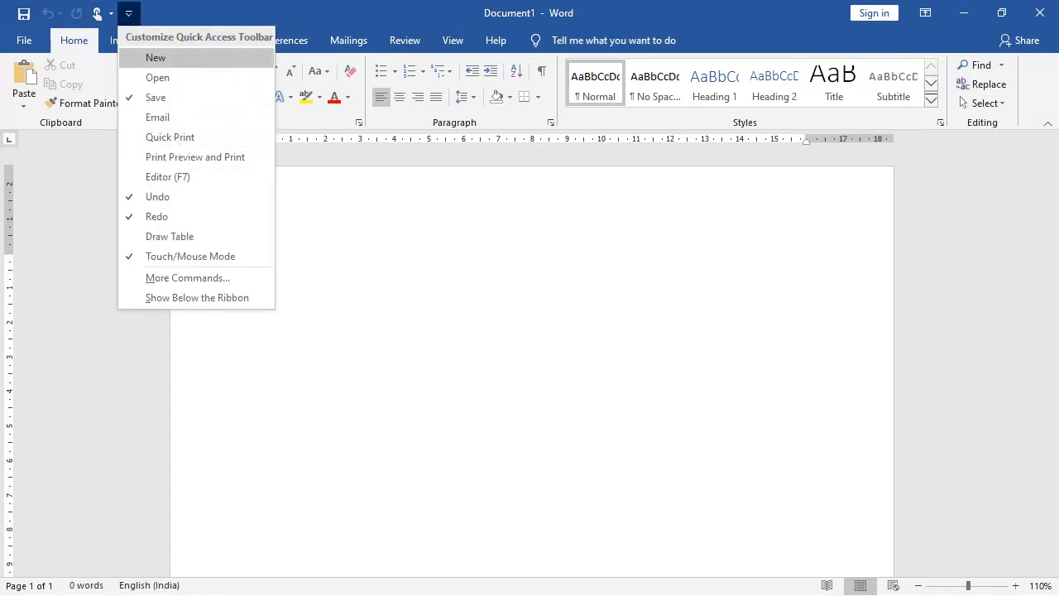
key(Escape)
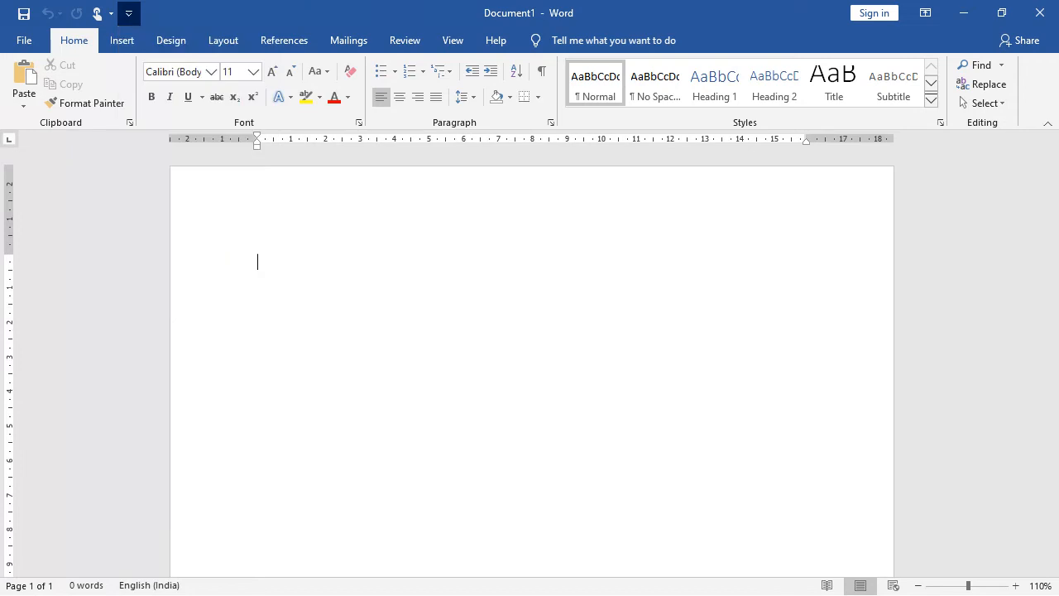
click(36, 45)
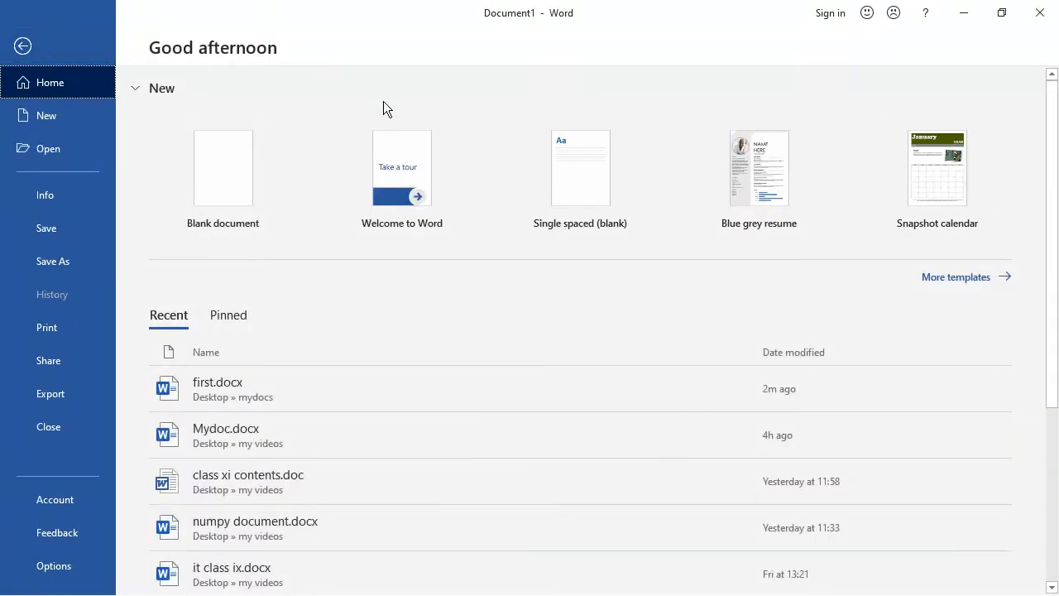
click(200, 182)
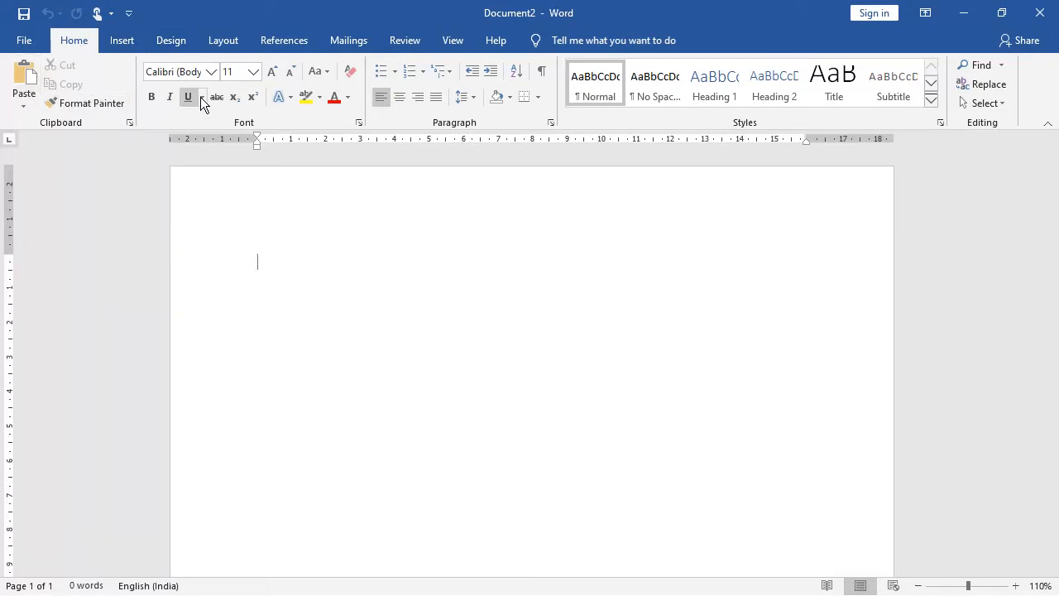
Step: Look through the ribbon's Insert, Design, Mailings and View command groups
click(130, 45)
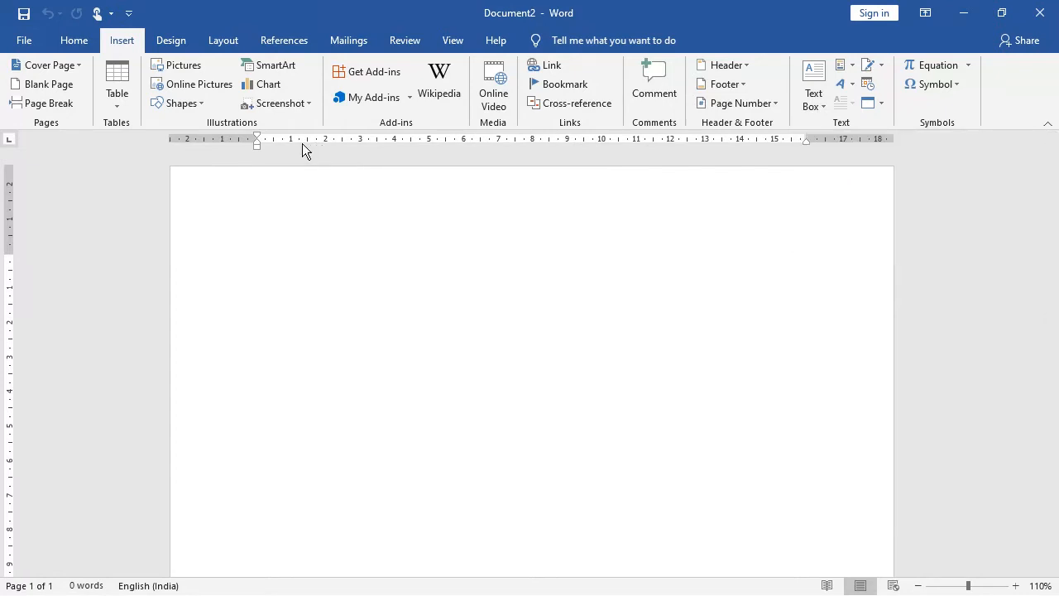
click(172, 46)
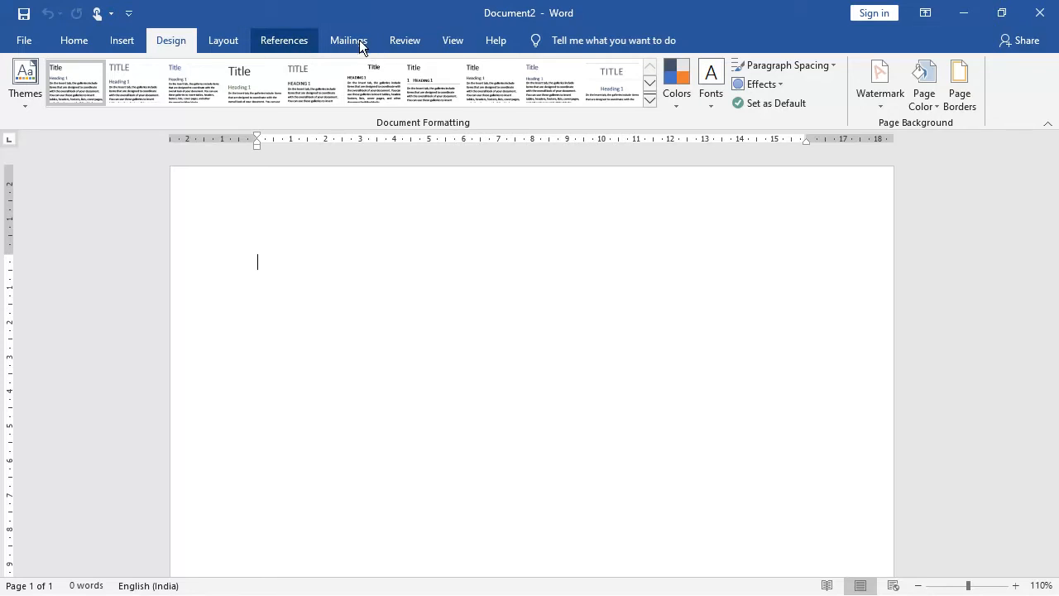
scroll(360, 40, down, 3)
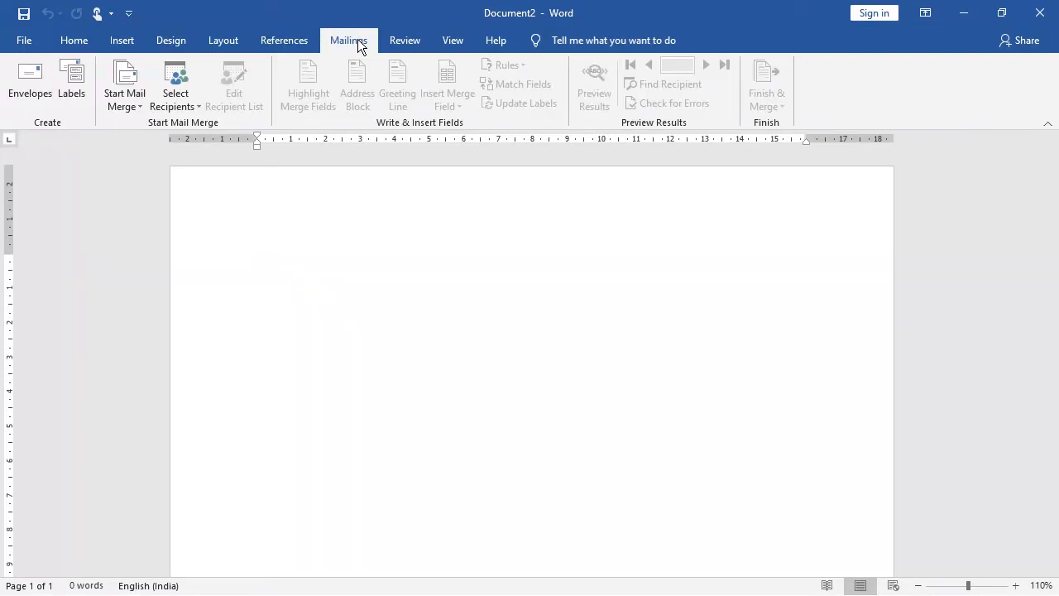
click(447, 42)
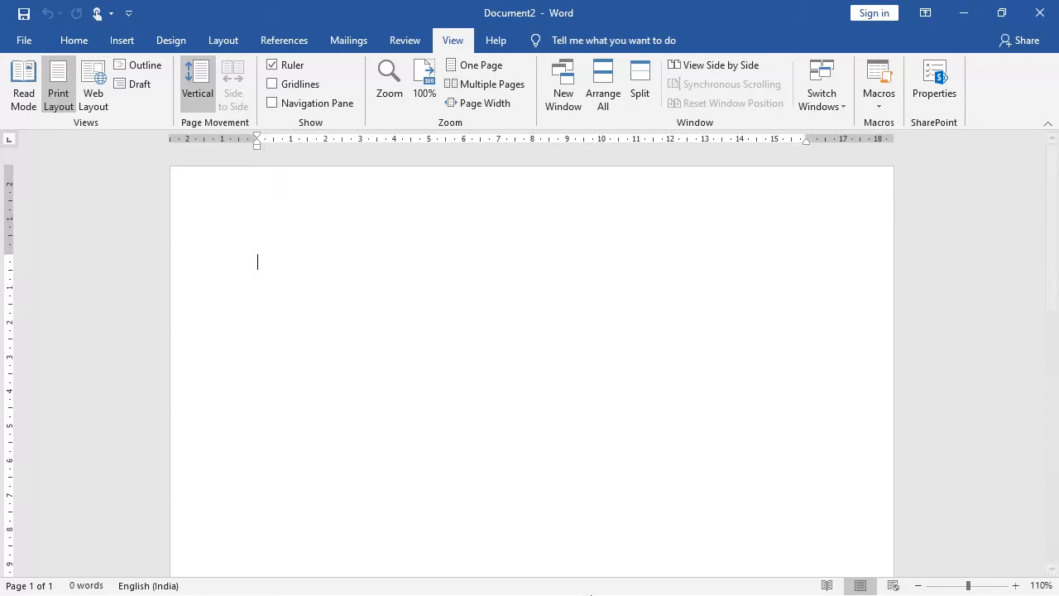
Step: Restore the document window to a smaller size, scroll the page sideways and down, and maximize the window again
click(1002, 12)
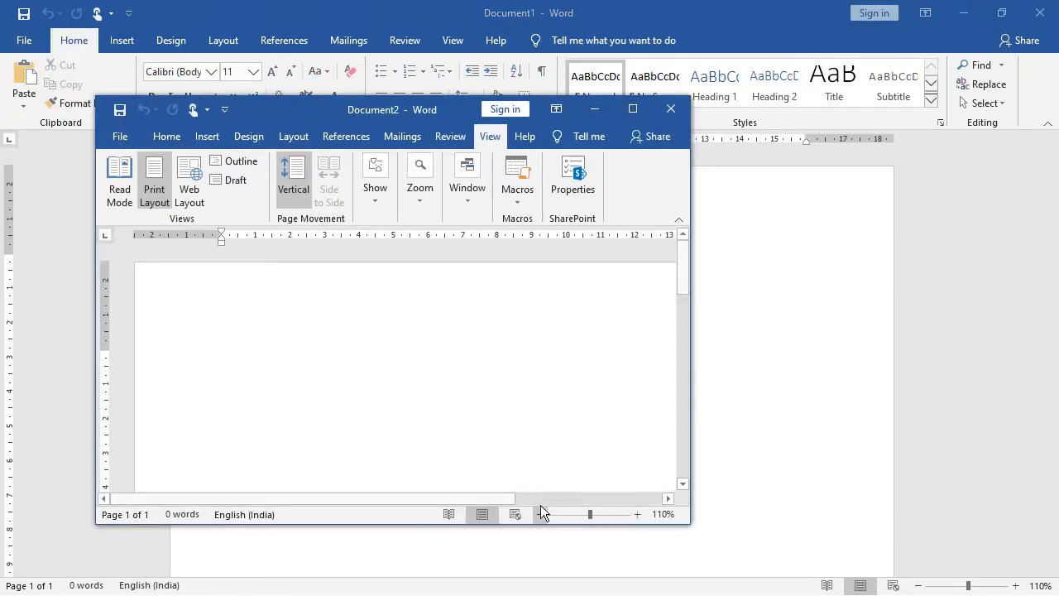
drag(484, 495, 586, 503)
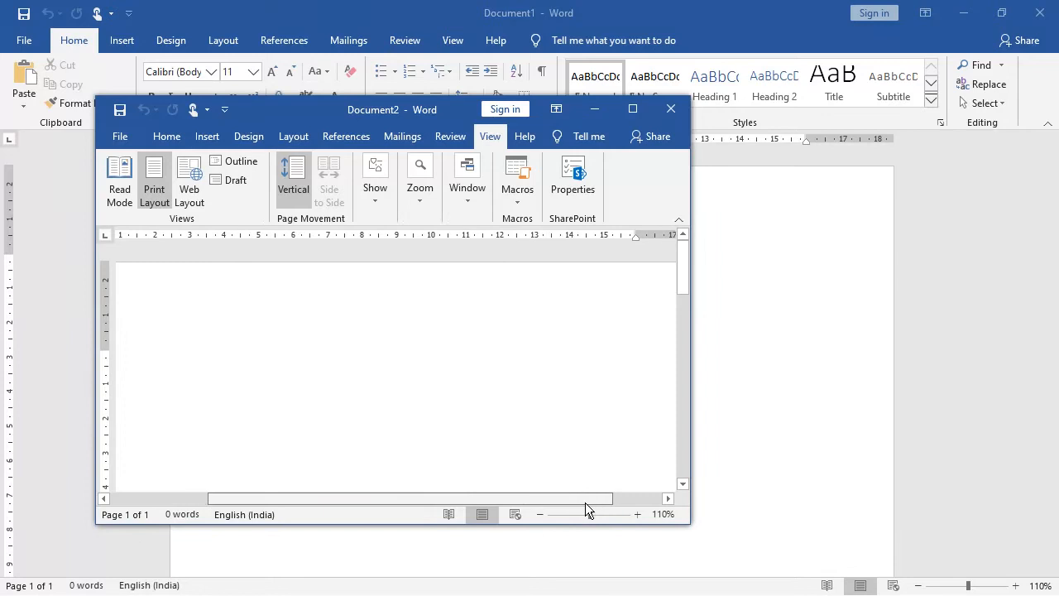
drag(688, 280, 687, 291)
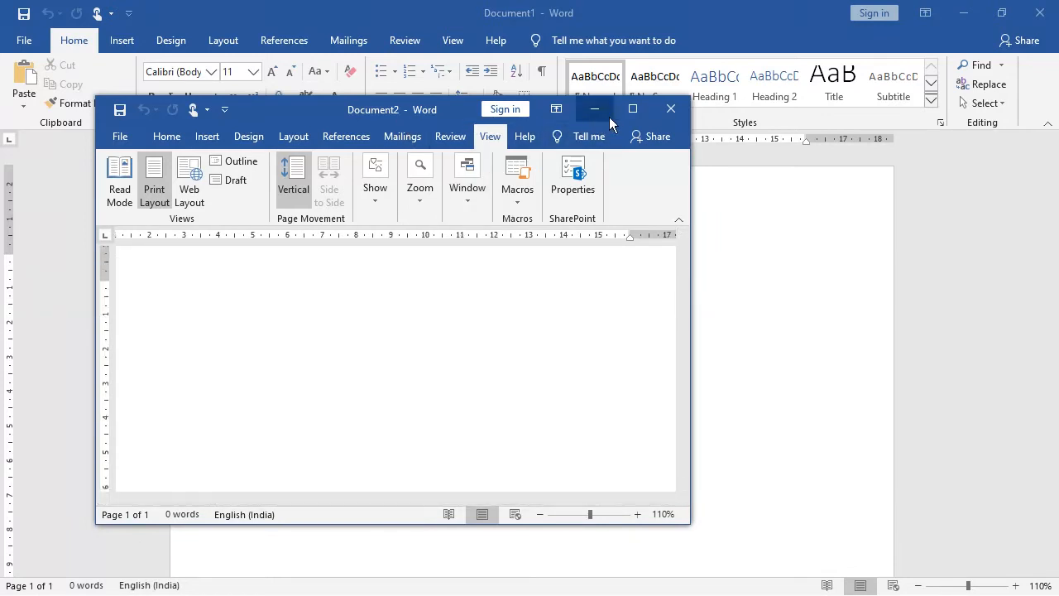
click(633, 109)
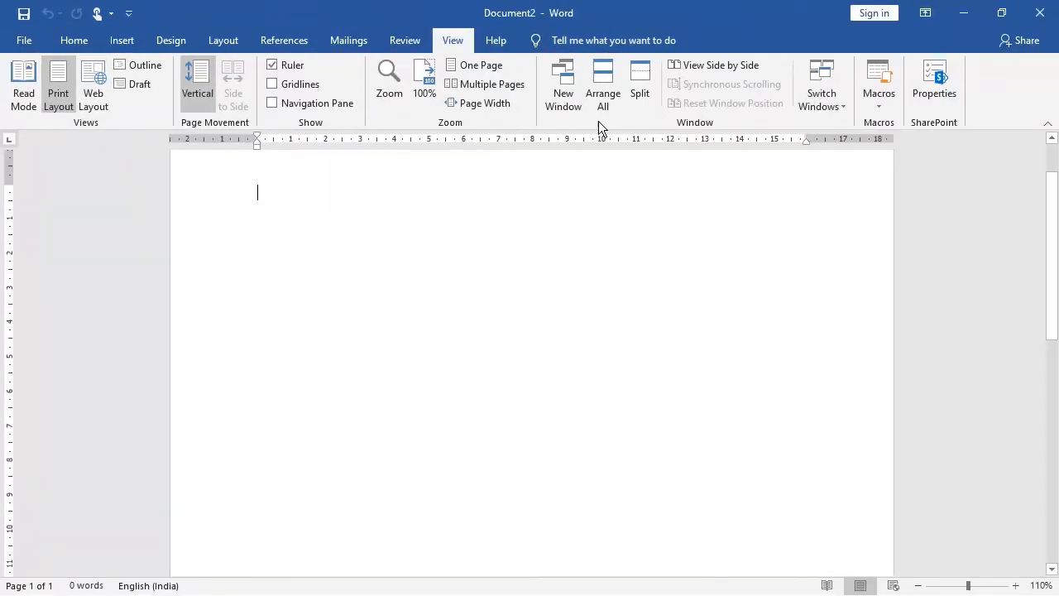
Step: Hide the ruler and show the gridlines, and return both to their original display state
click(276, 64)
click(273, 86)
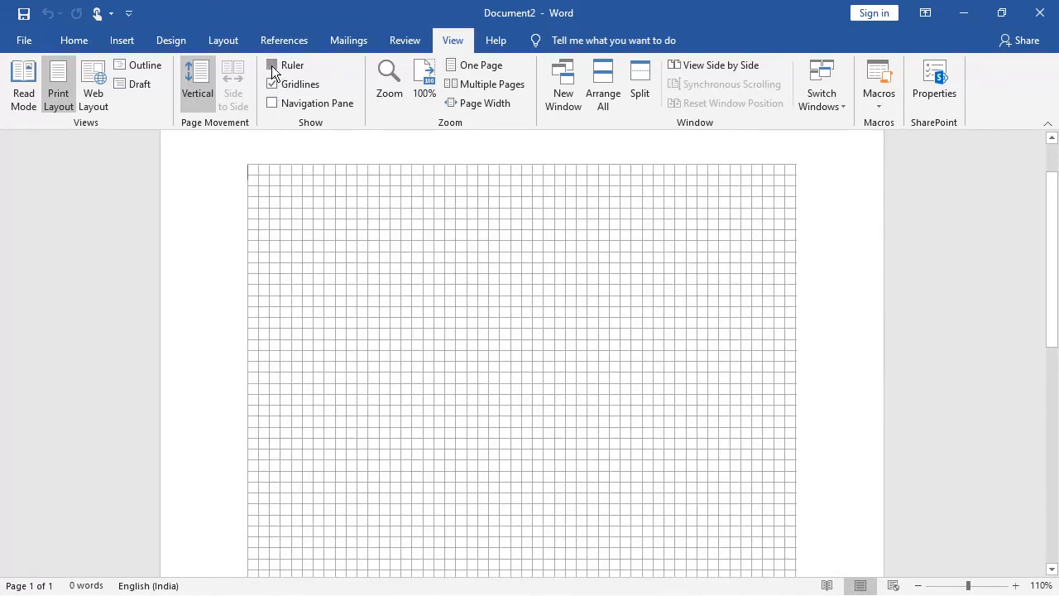
click(273, 66)
click(273, 86)
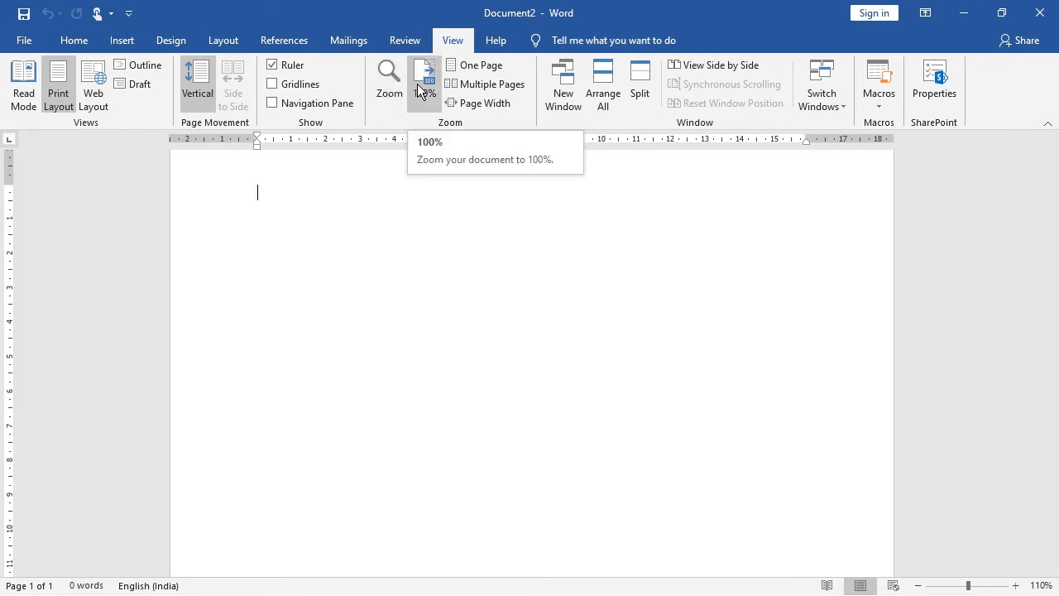
Step: Try the zoom options by fitting one whole page in the window and returning the zoom to 100%
click(389, 93)
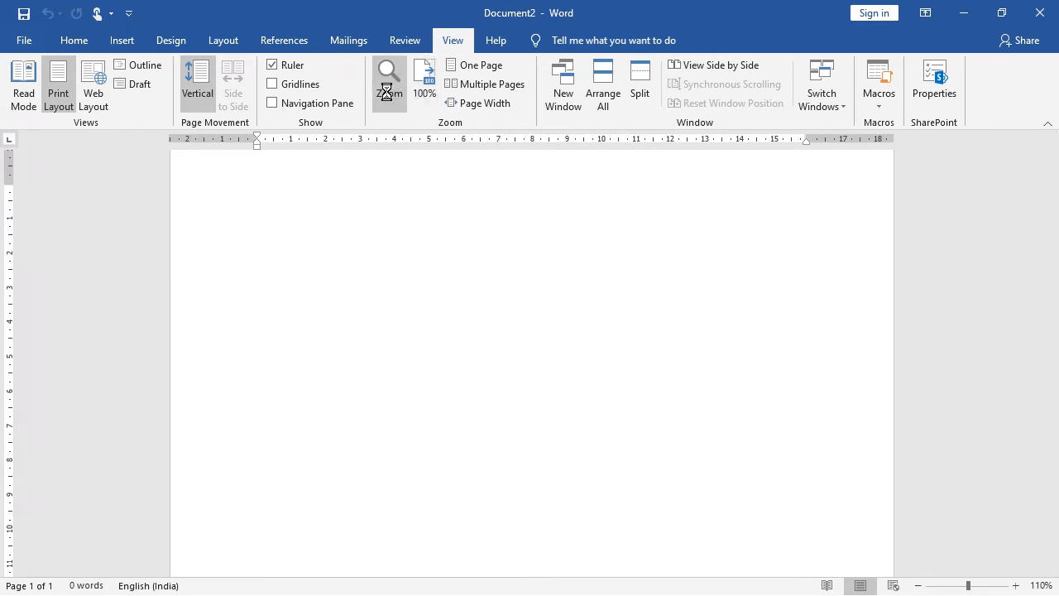
click(414, 215)
click(585, 413)
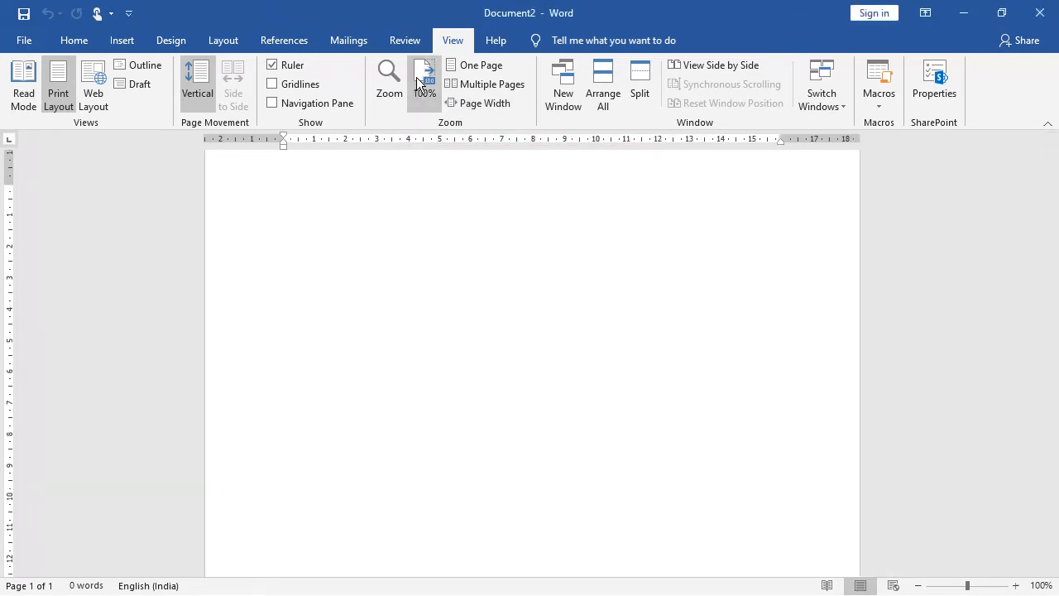
click(460, 73)
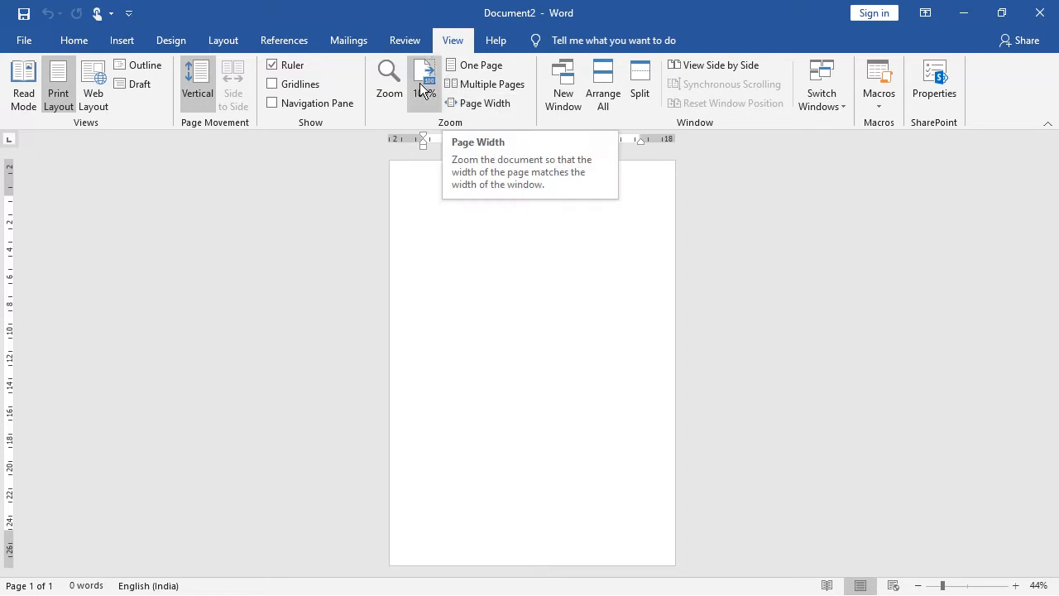
click(455, 71)
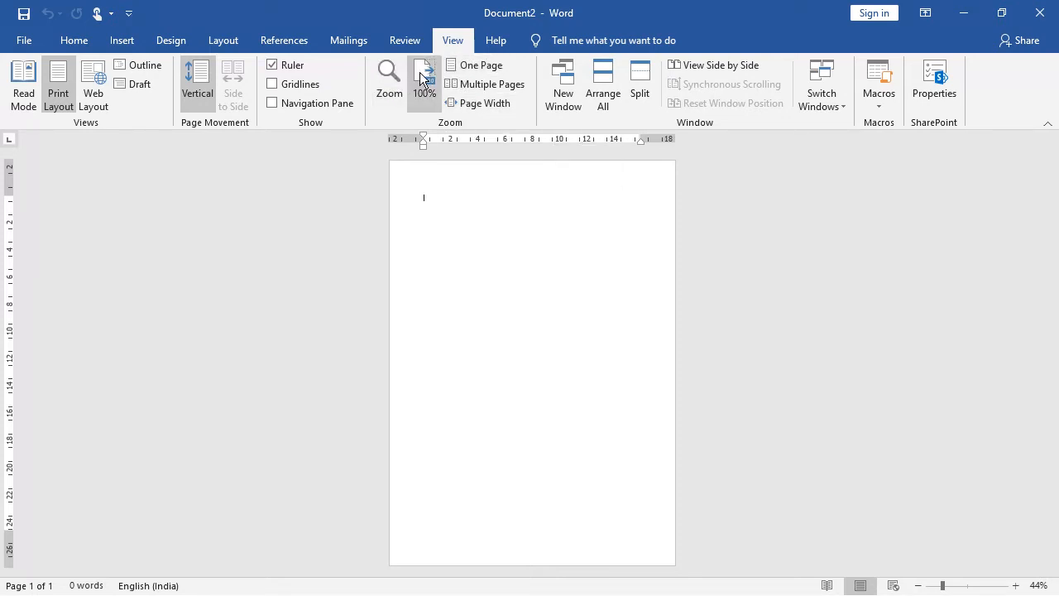
click(422, 78)
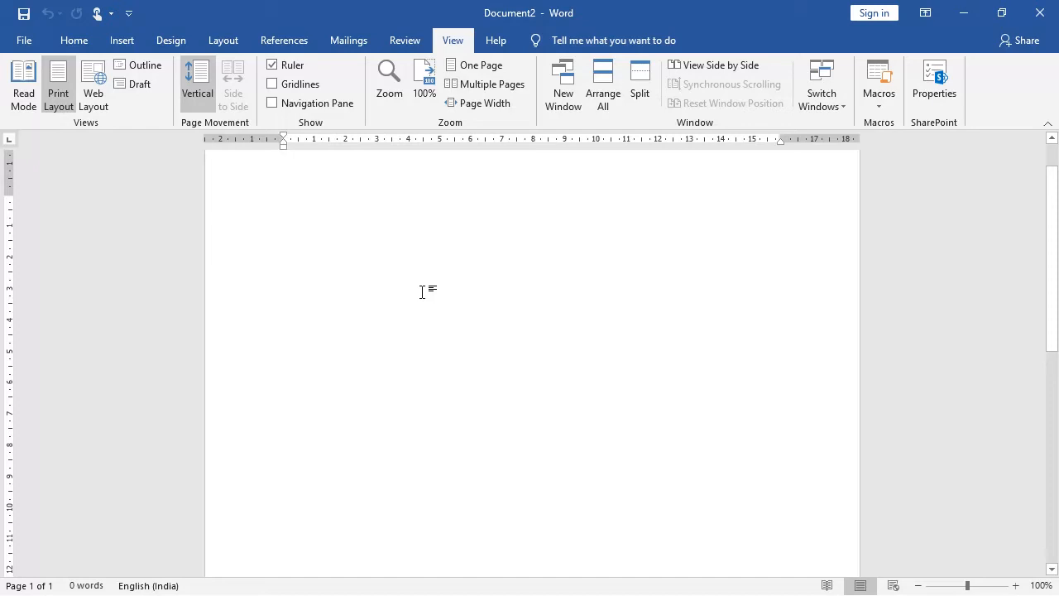
Step: Zoom the page out below 60% and back in to 95%
drag(967, 589, 953, 589)
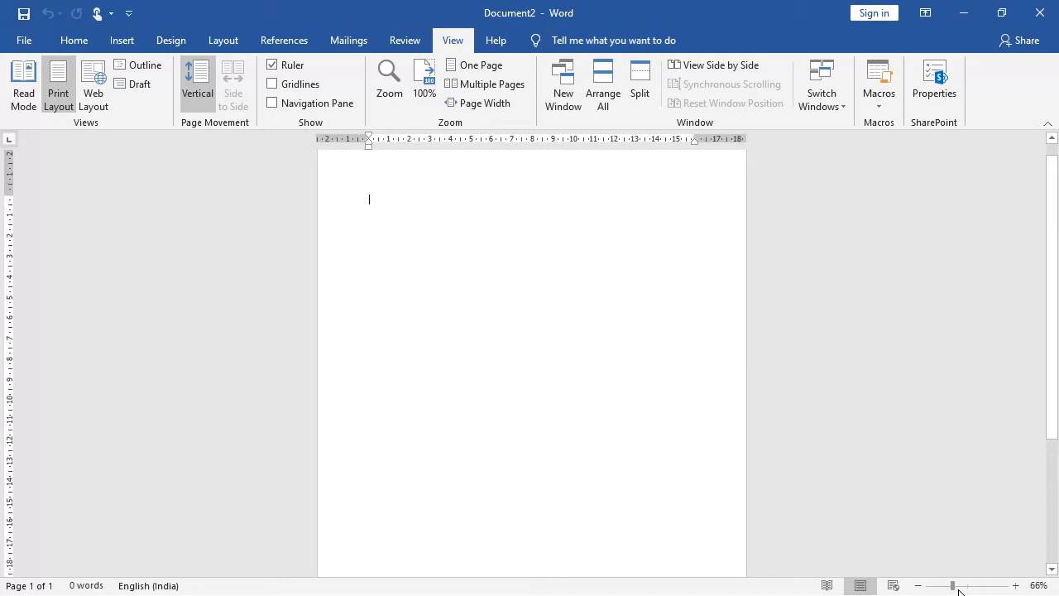
scroll(975, 592, down, 1)
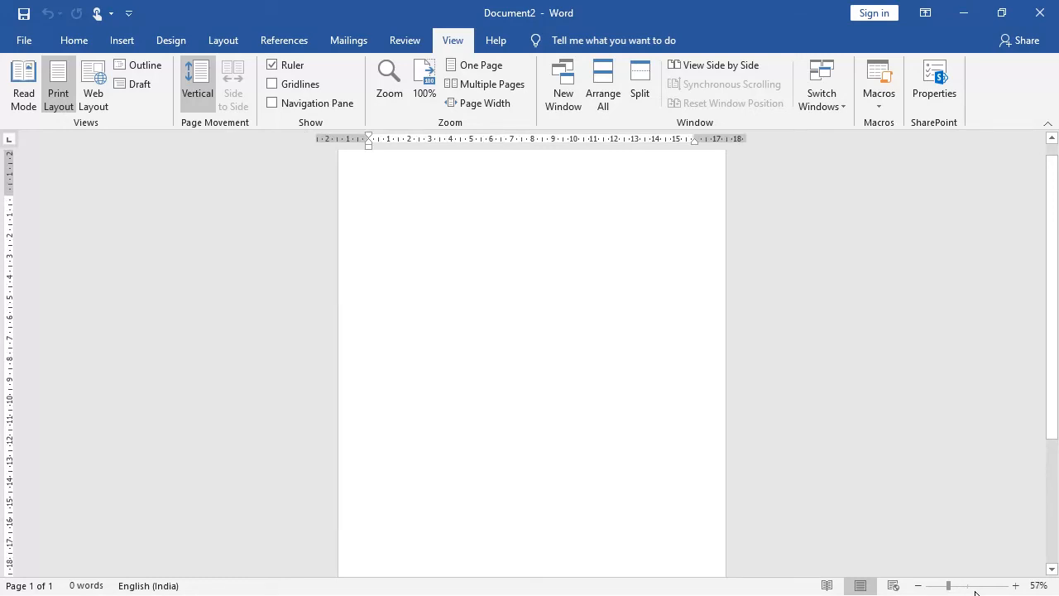
scroll(975, 593, up, 1)
scroll(976, 593, up, 3)
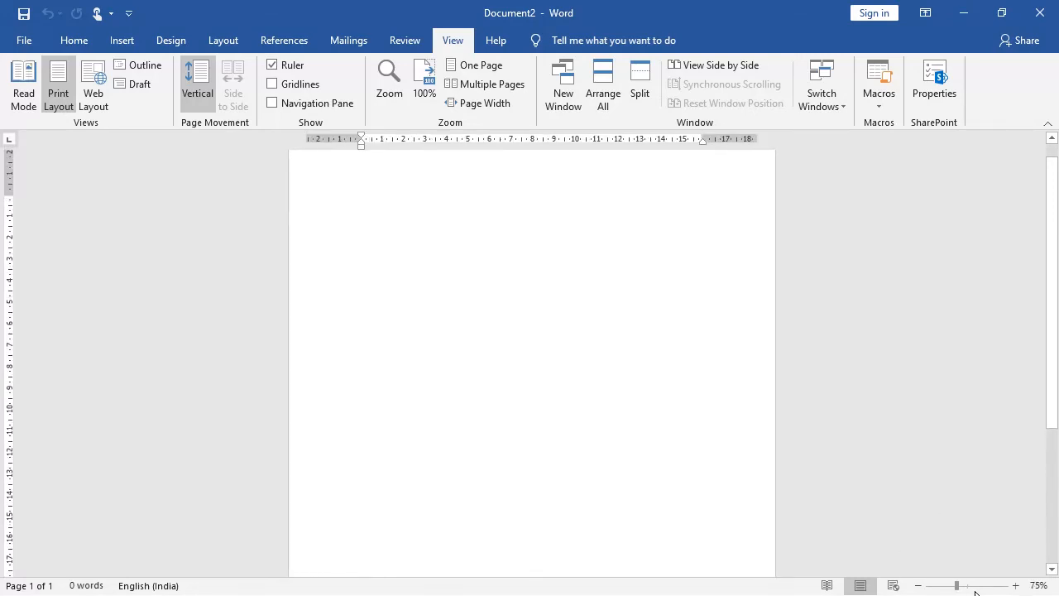
scroll(976, 593, up, 1)
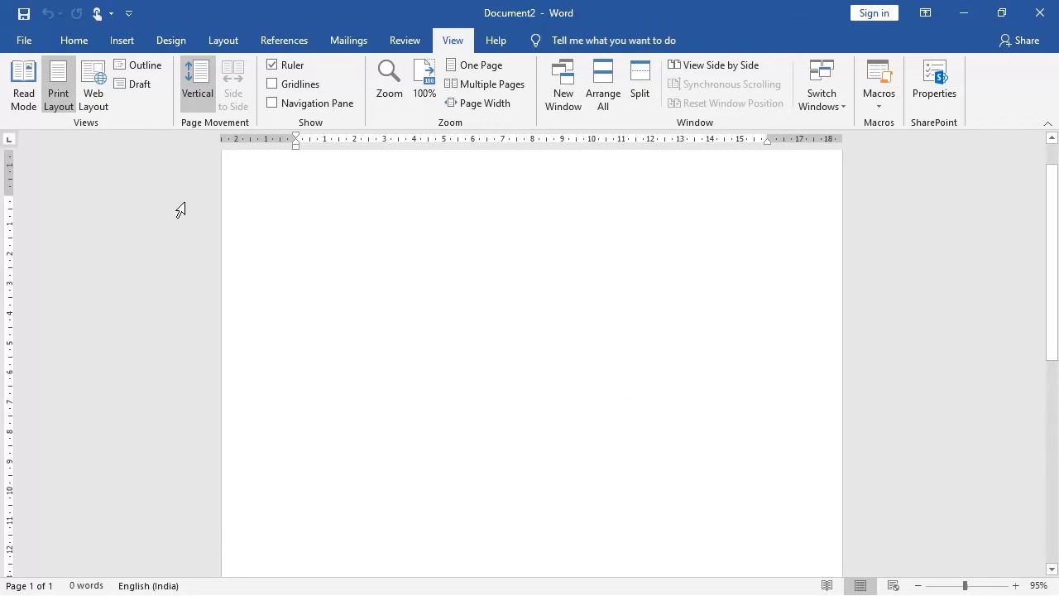
Step: Enter the sentence "A quick brown fox jumps over the lazy dog." in the blank document
click(74, 46)
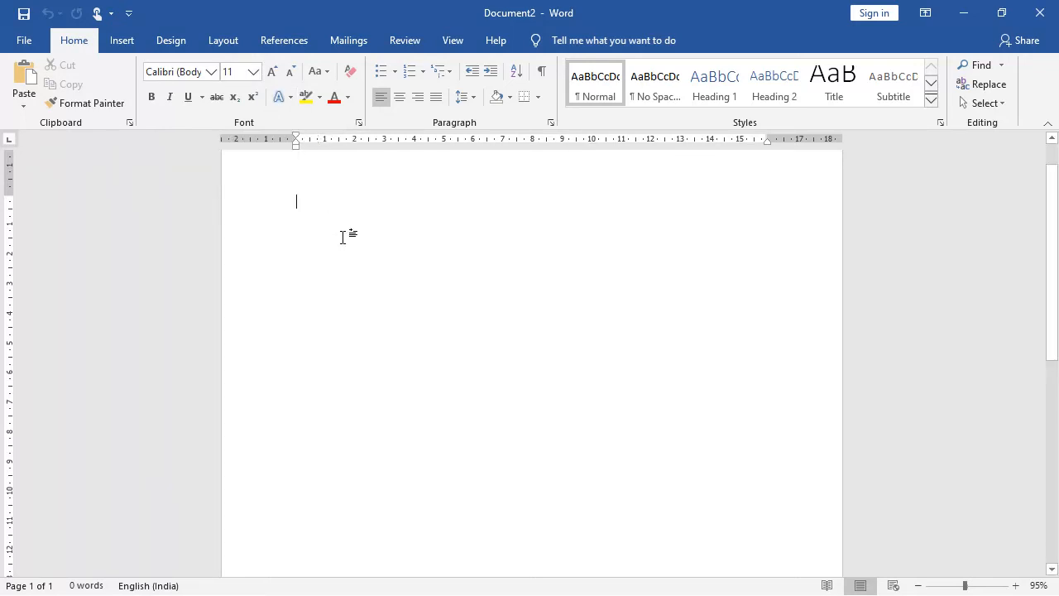
text(A quick brow)
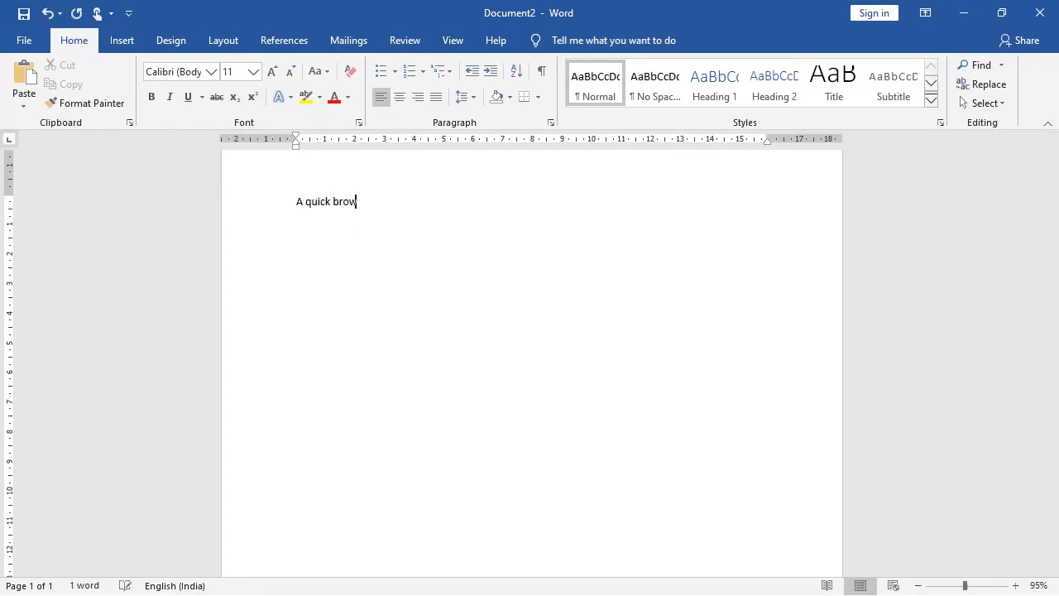
text(n fox jumps over the laz)
key(BackSpace)
key(BackSpace)
text(y)
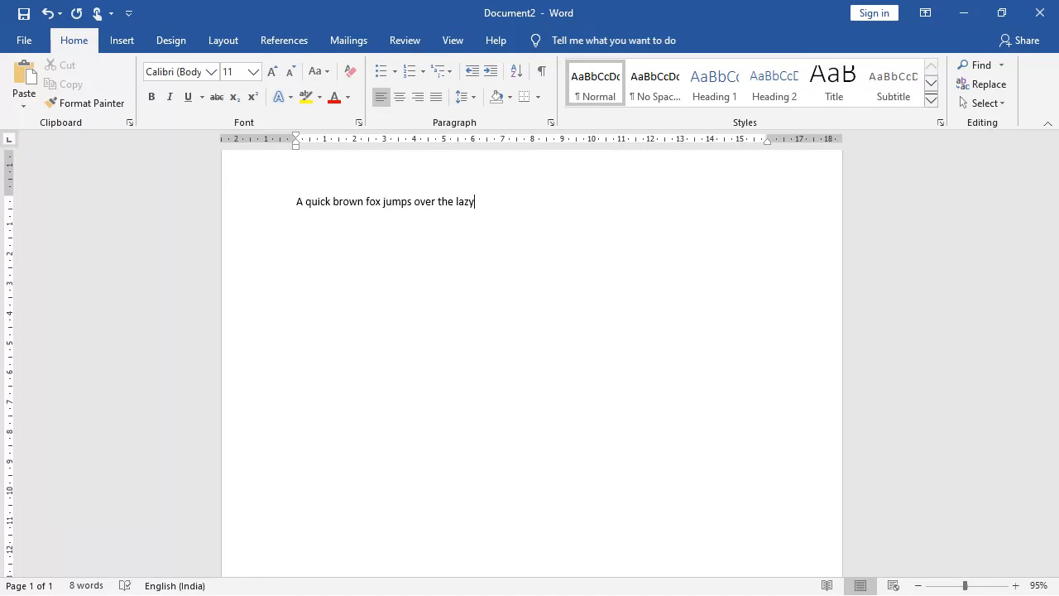
text( dog.)
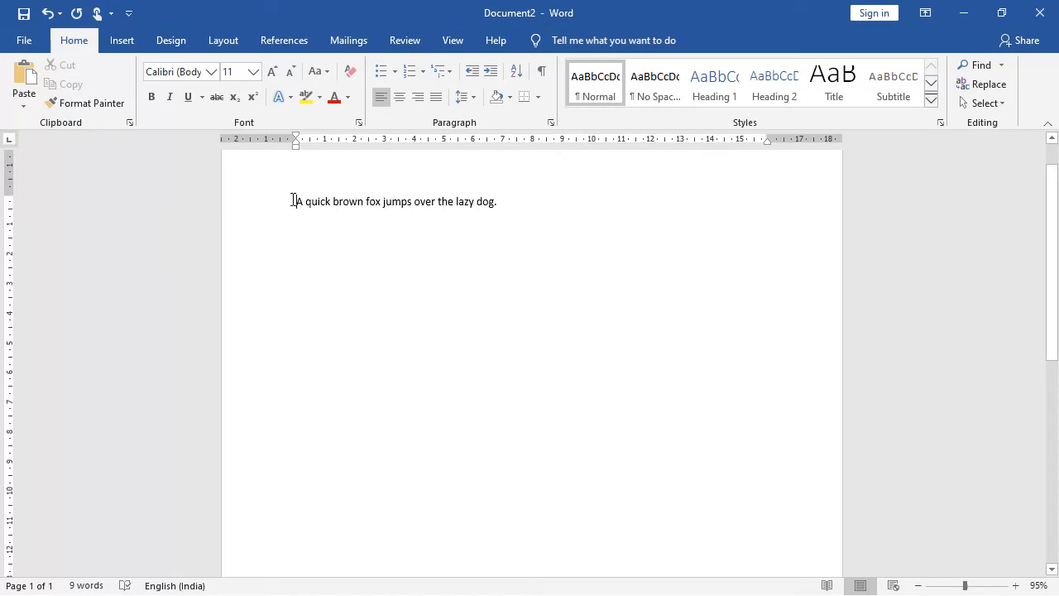
Step: Make the whole fox sentence bold
drag(293, 200, 530, 206)
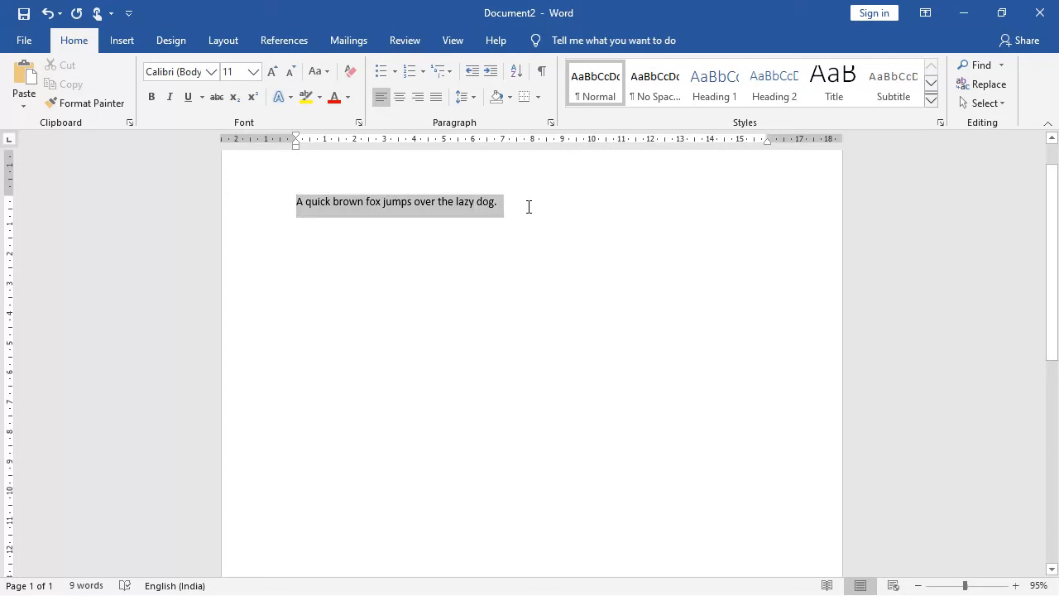
click(152, 99)
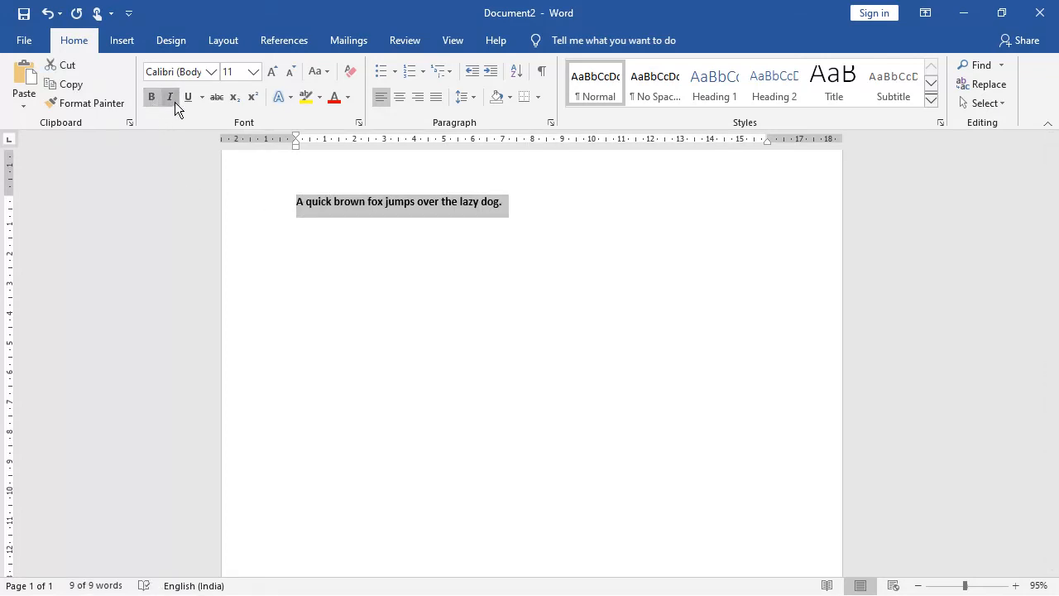
Step: Make the fox sentence italic and underlined, and give it a dark blue theme font color
click(170, 97)
click(189, 97)
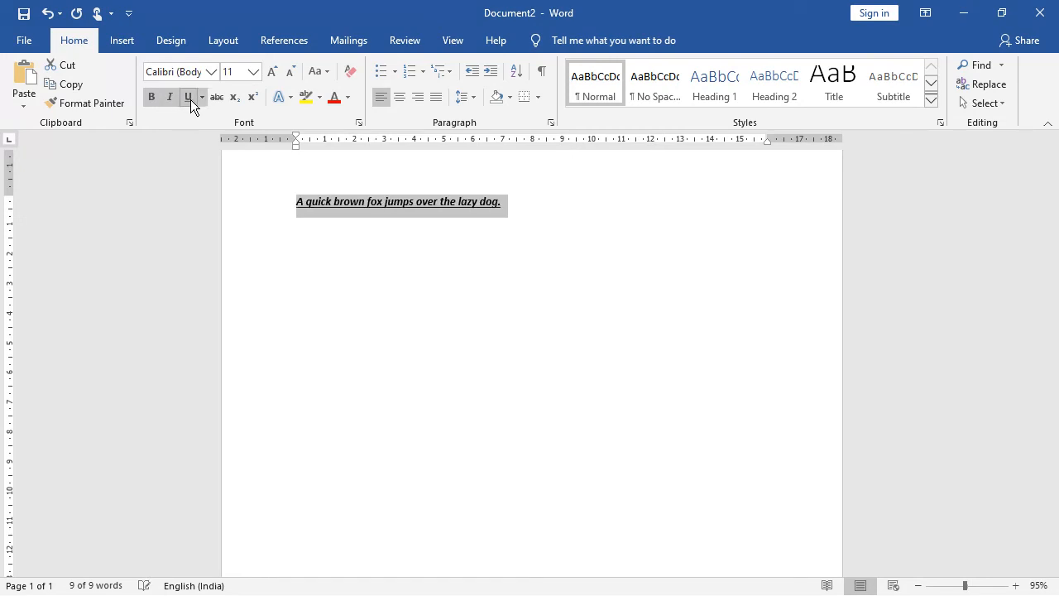
click(349, 99)
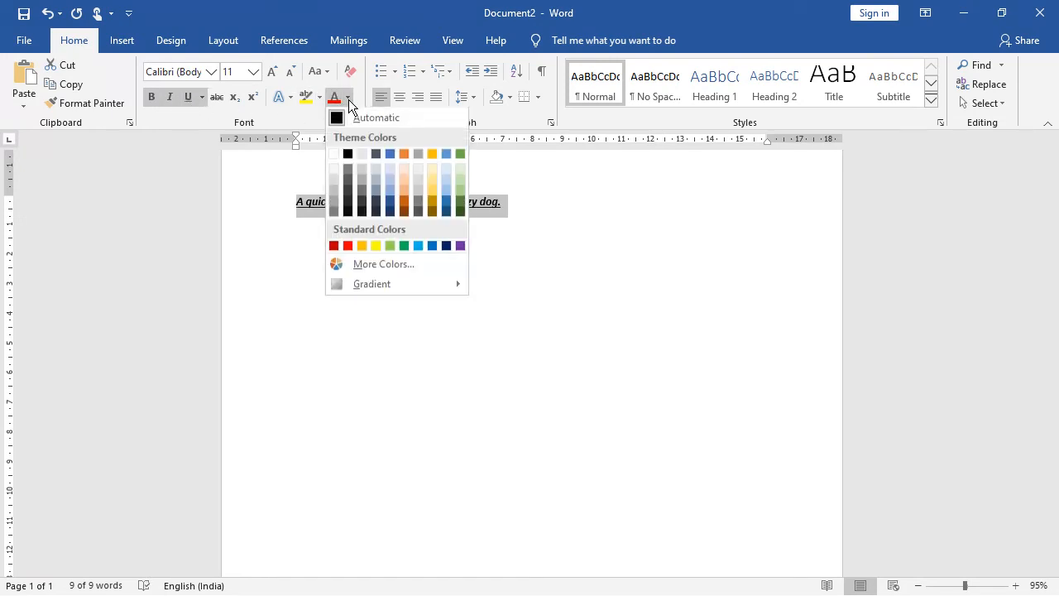
click(392, 200)
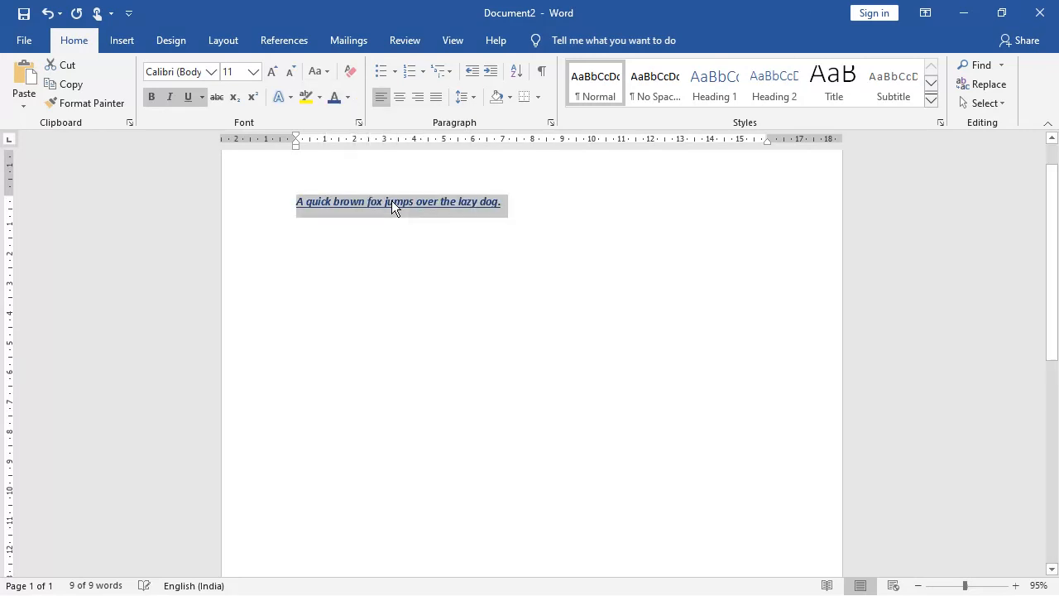
Step: Set the sentence's font size to 22 and enlarge it through the preset sizes up to 72
click(254, 72)
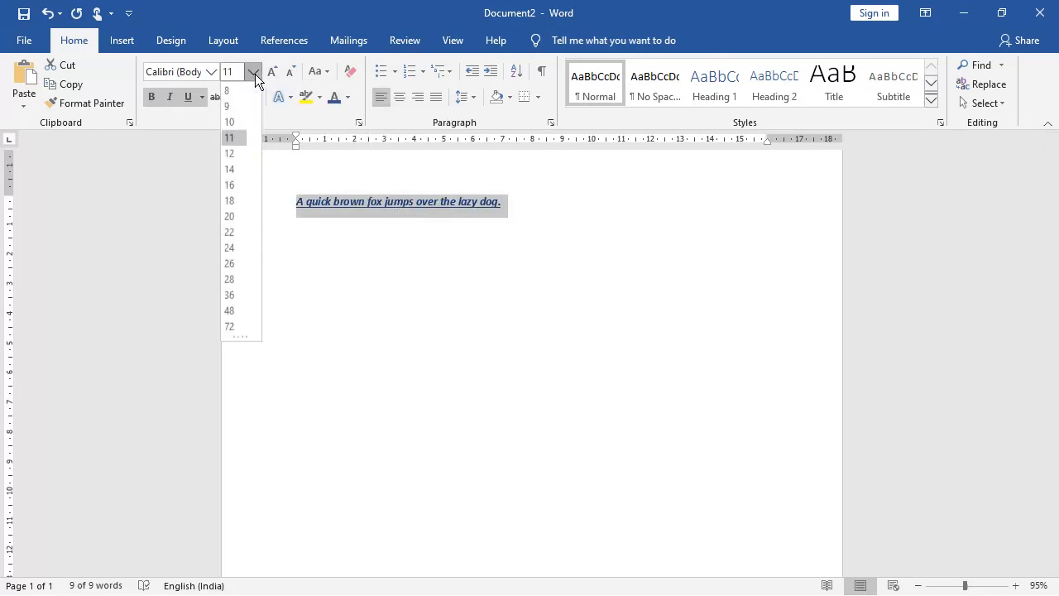
click(241, 229)
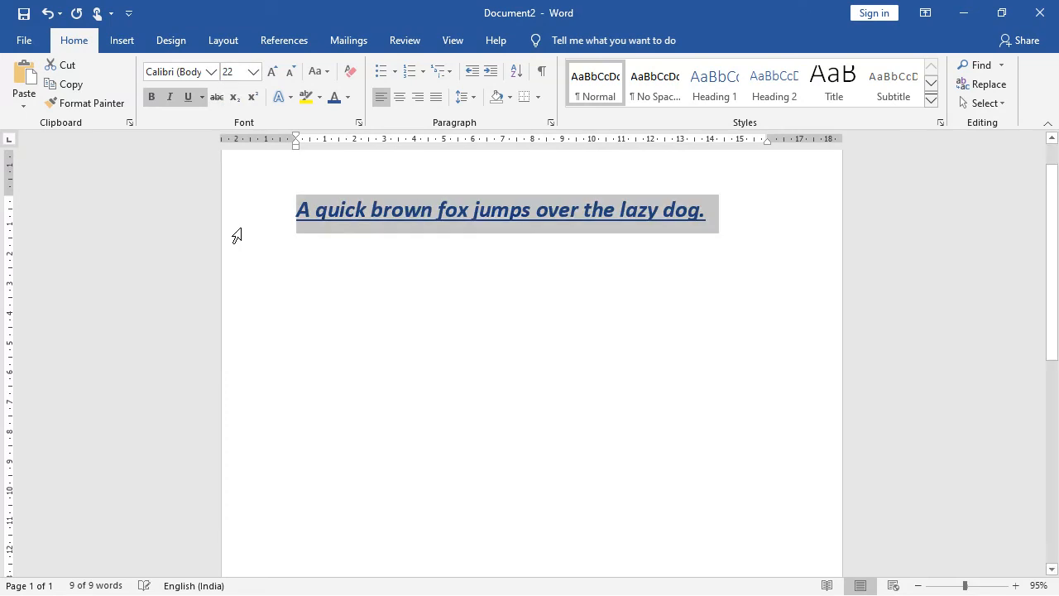
click(269, 74)
click(269, 74)
click(269, 75)
click(269, 75)
click(269, 74)
click(269, 74)
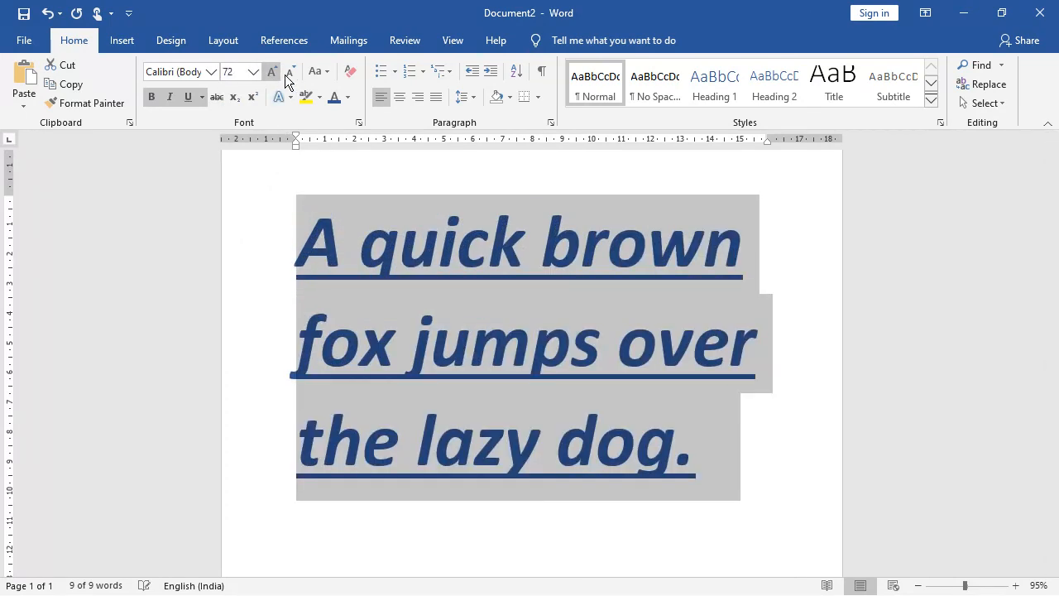
Step: Reduce the sentence's font size to 36 and change its font to Algerian
click(296, 71)
click(296, 71)
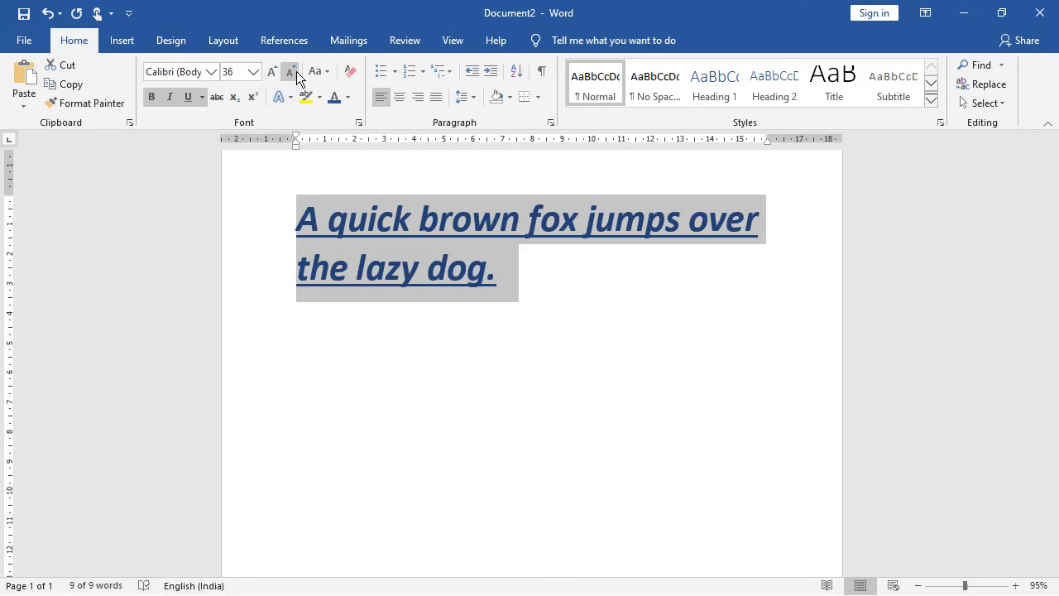
click(209, 74)
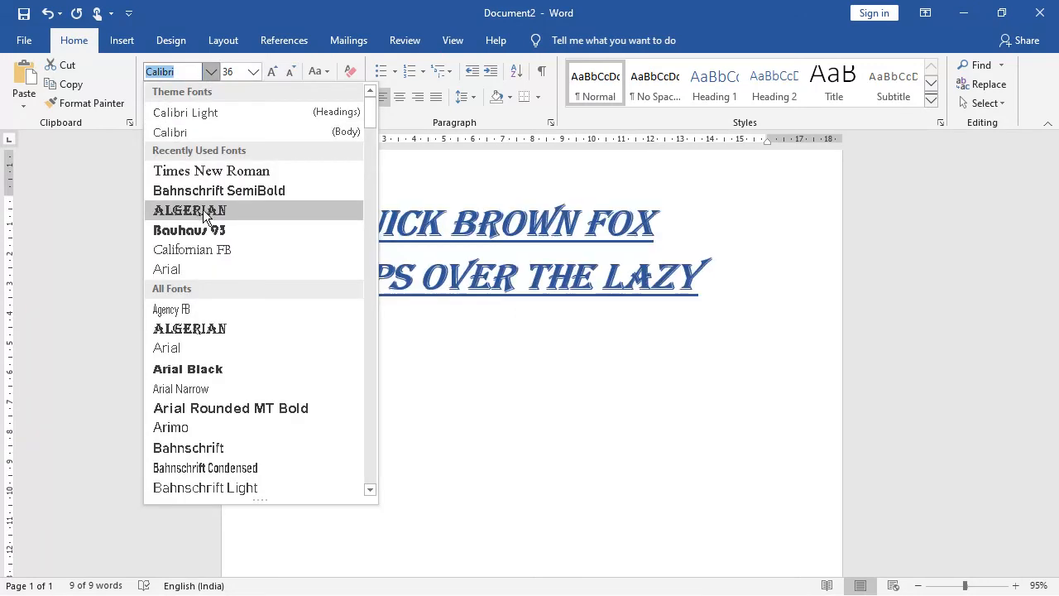
key(Escape)
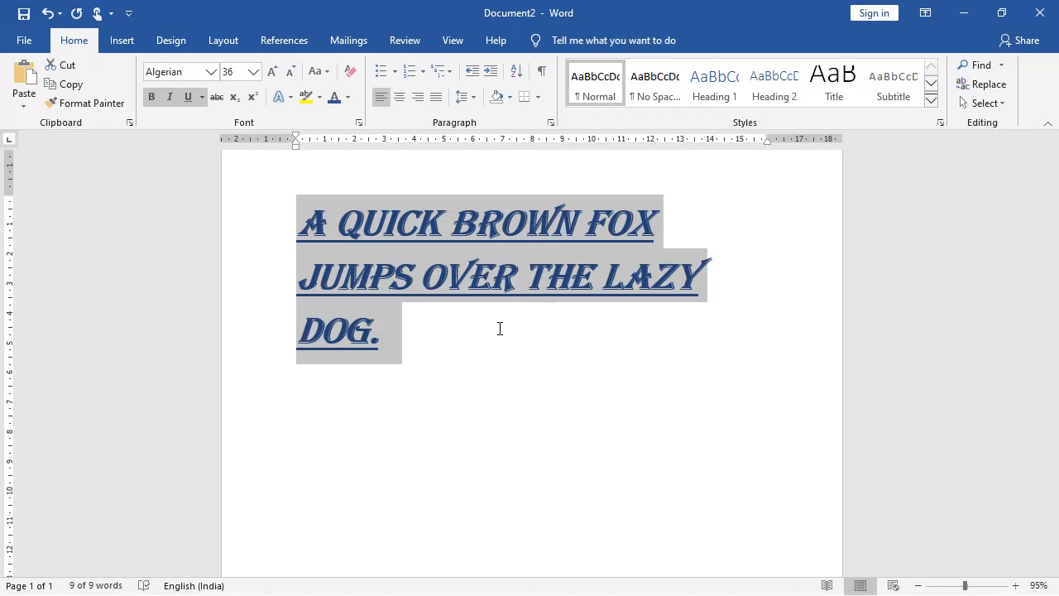
Step: Grow the selected sentence one point at a time until its font size is 46
key(ctrl+bracketright)
key(ctrl+bracketright)
key(ctrl+bracketright)
key(ctrl+bracketright)
key(ctrl+bracketright)
key(ctrl+bracketright)
key(ctrl+bracketright)
key(ctrl+bracketright)
key(ctrl+bracketright)
key(ctrl+bracketright)
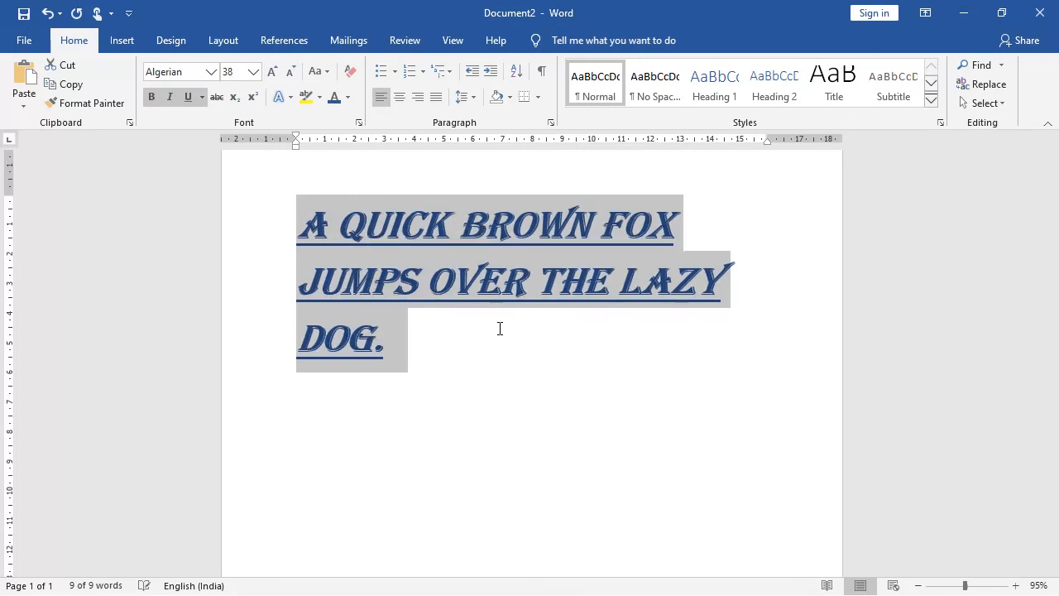
Step: Shrink the selected sentence one point at a time down to font size 35
key(ctrl+bracketleft)
key(ctrl+bracketleft)
key(ctrl+bracketleft)
key(ctrl+bracketleft)
key(ctrl+bracketleft)
key(ctrl+bracketleft)
key(ctrl+bracketleft)
key(ctrl+bracketleft)
key(ctrl+bracketleft)
key(ctrl+bracketleft)
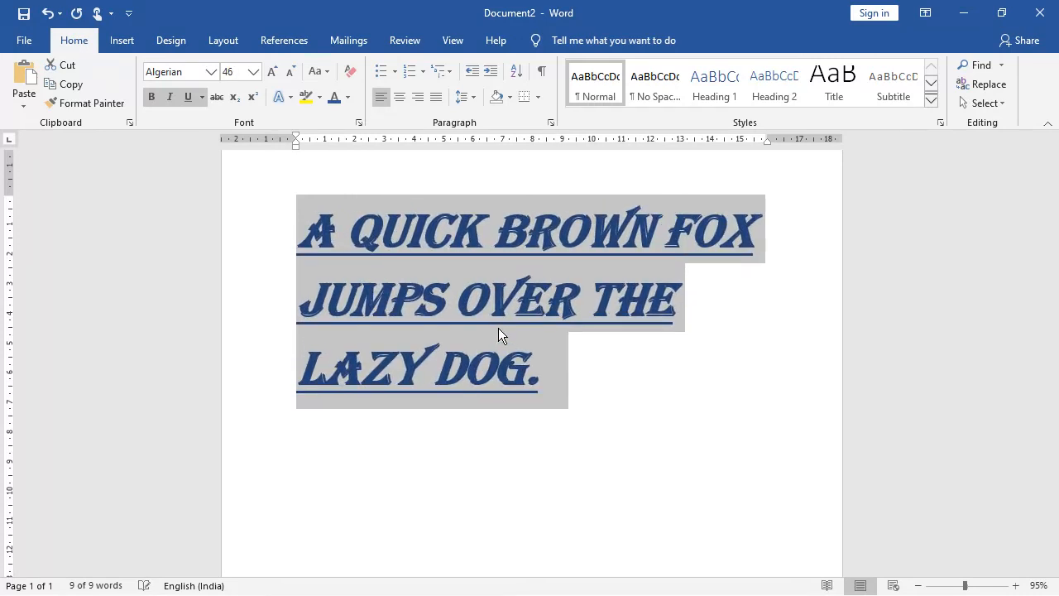
key(ctrl+bracketleft)
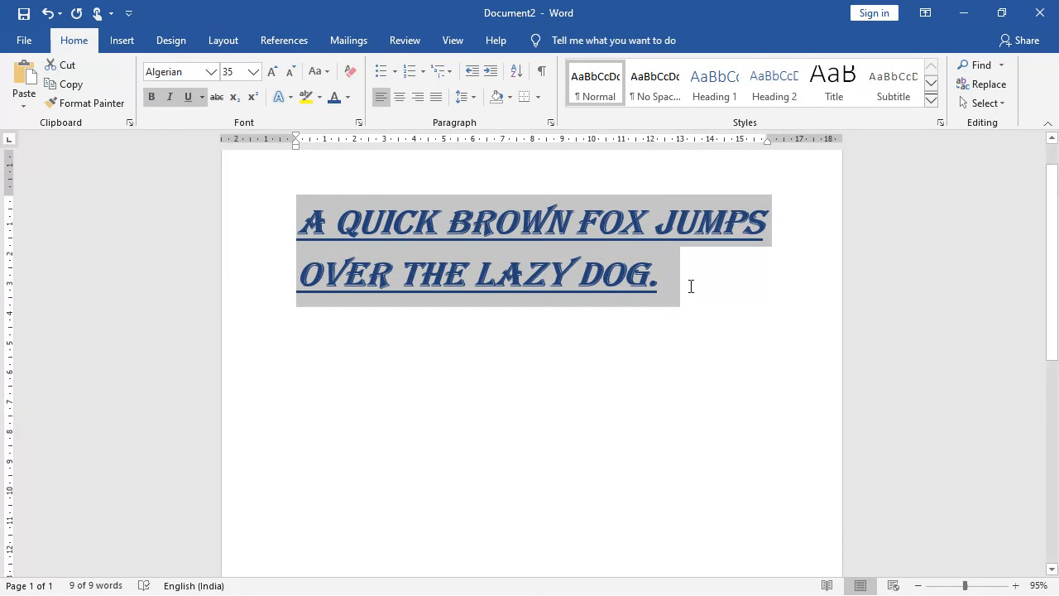
Step: Highlight the whole fox sentence in yellow and minimize the Document2 window
click(308, 97)
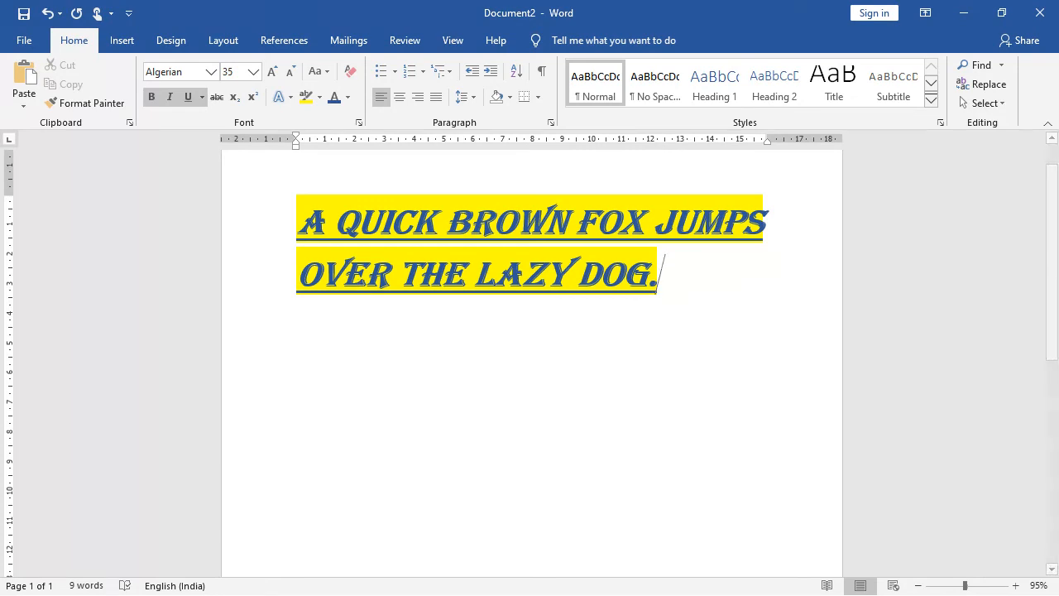
click(964, 17)
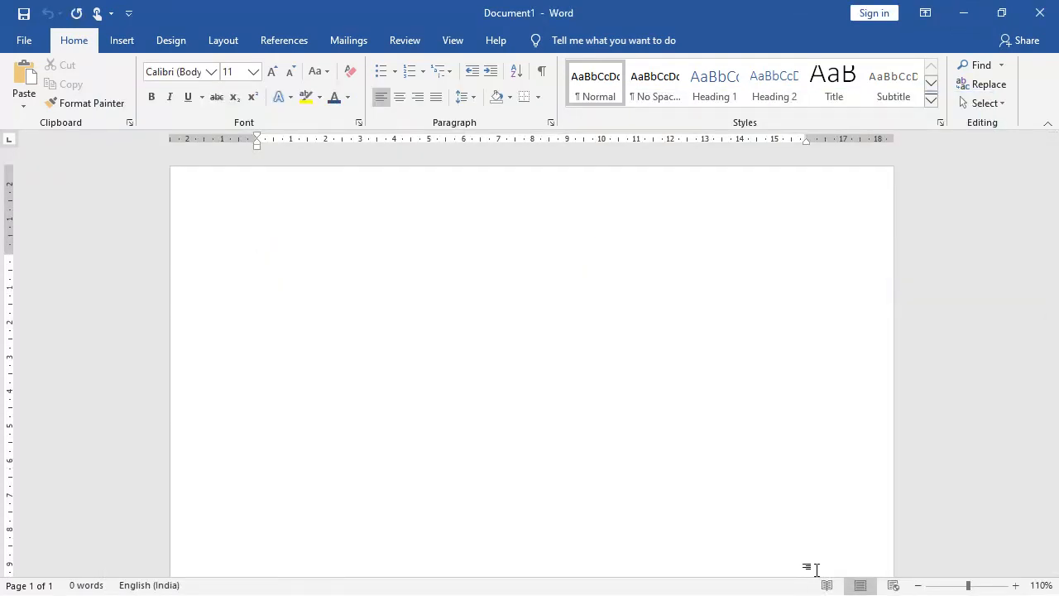